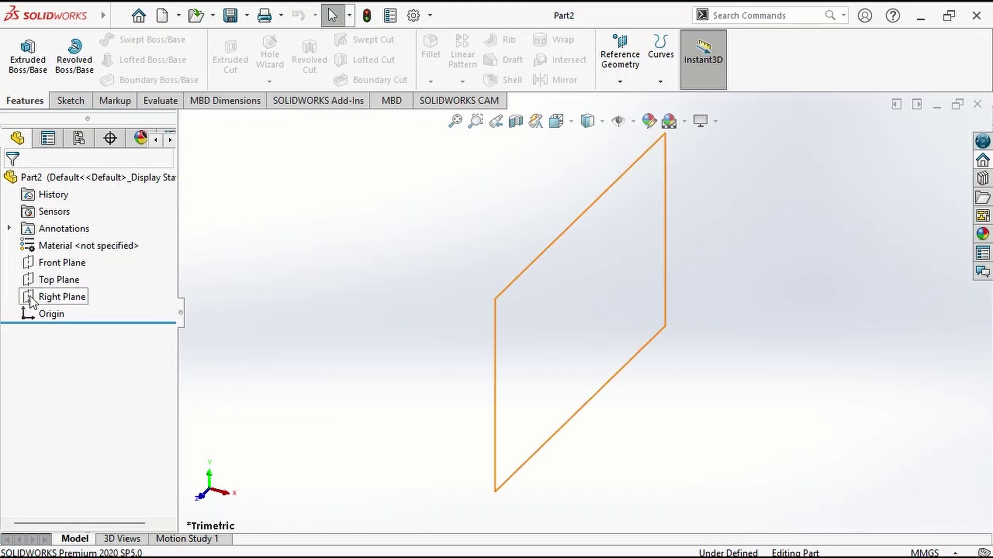
- Start a sketch on the Top Plane and draw a circle centred on the origin
left_click(45, 279)
left_click(50, 256)
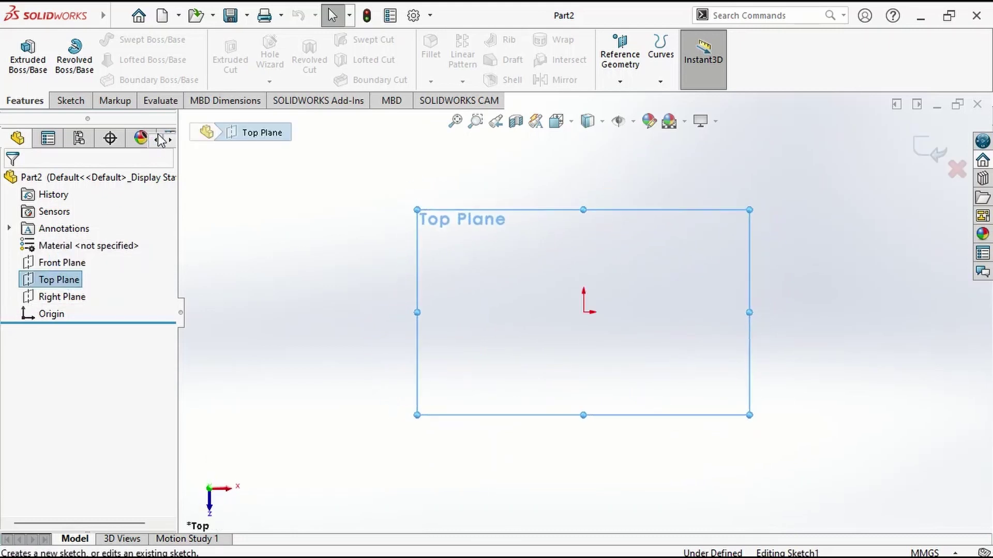
left_click(133, 40)
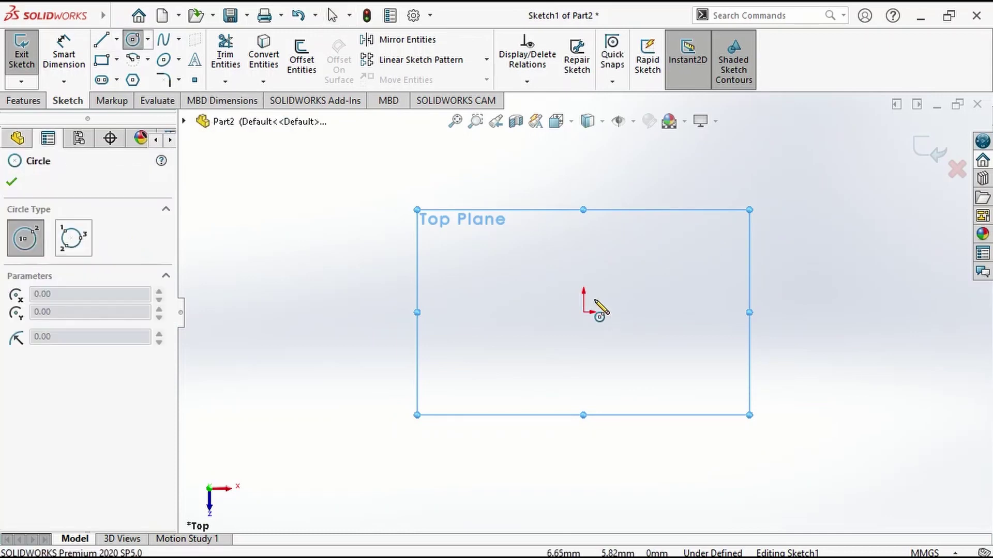
left_click(583, 312)
left_click(586, 435)
right_click_drag(587, 443, 826, 205)
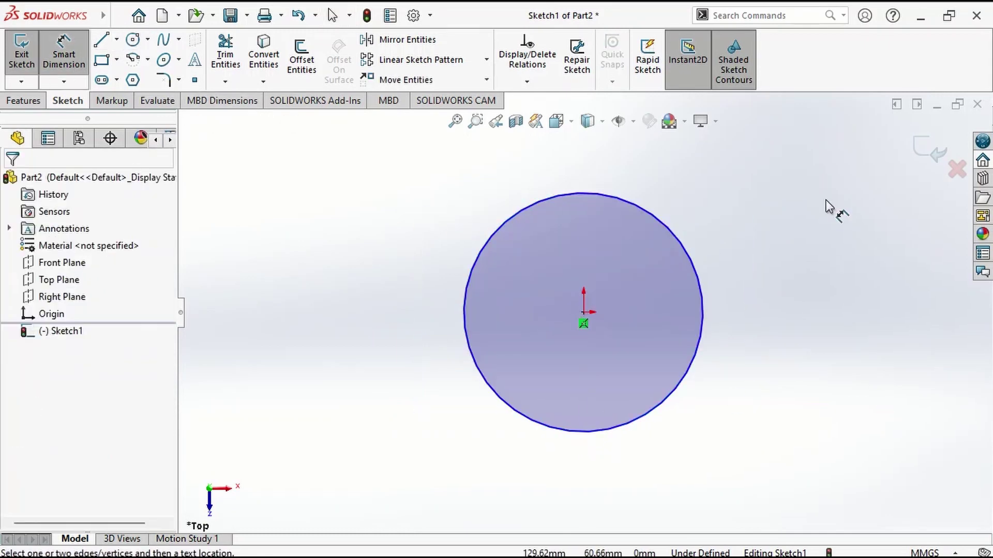
- Dimension the circle's diameter to 100 mm
left_click(705, 293)
left_click(765, 333)
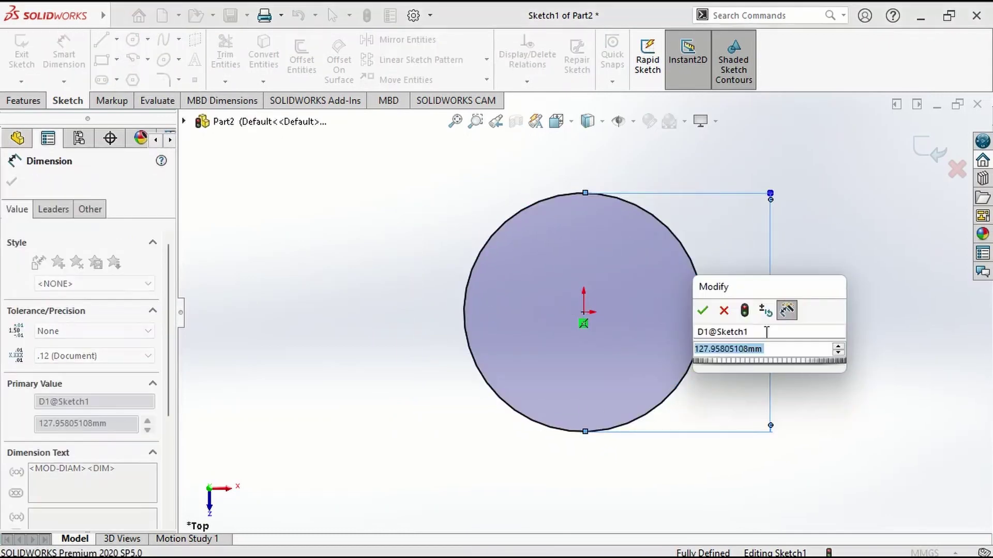
type("100")
key("Return")
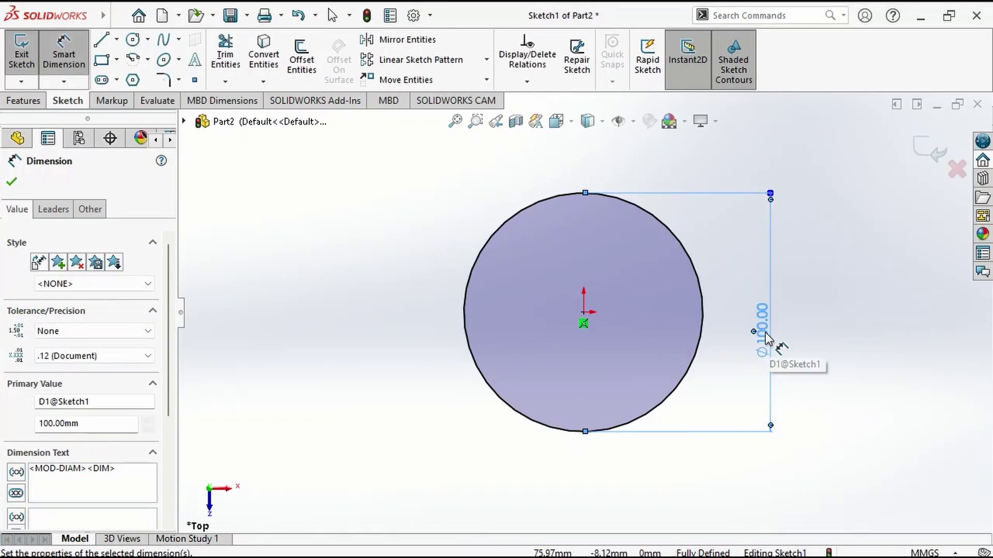
- Exit the circle sketch and start a Helix/Spiral on it, viewing the definition options
left_click(923, 148)
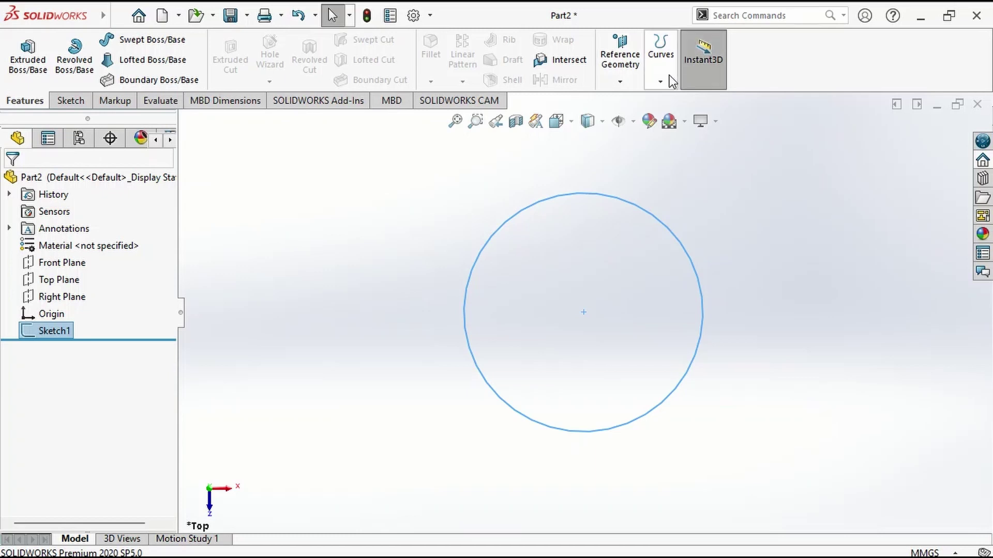
left_click(661, 54)
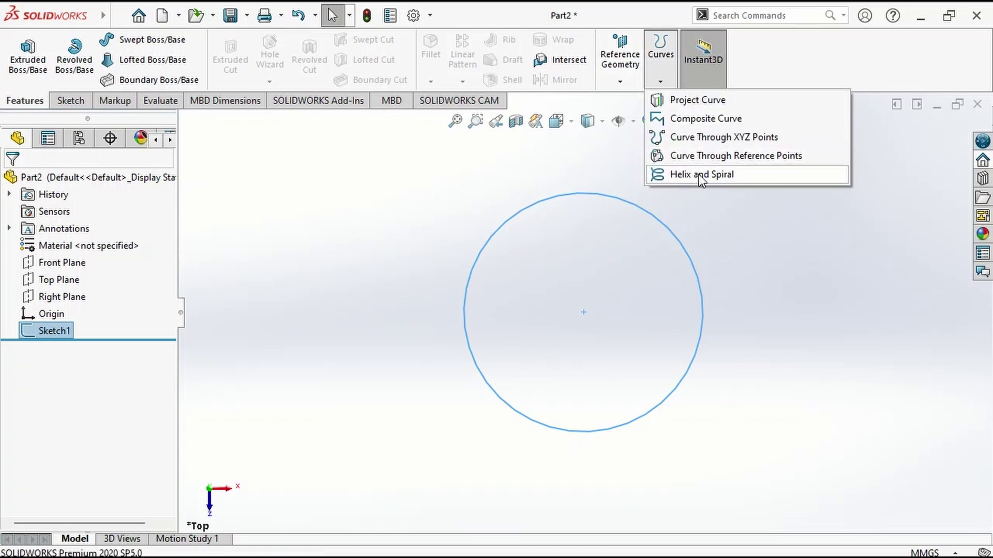
left_click(724, 181)
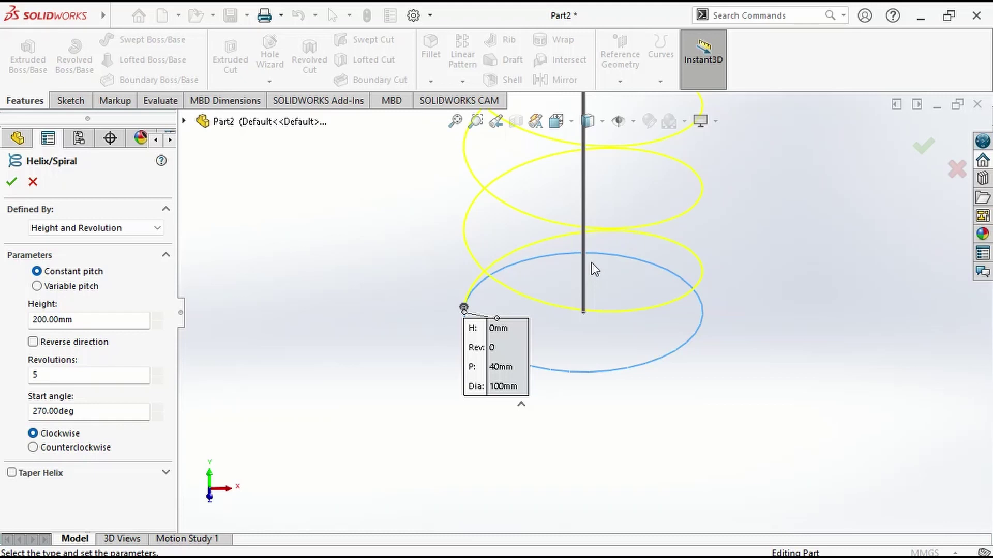
left_click(73, 228)
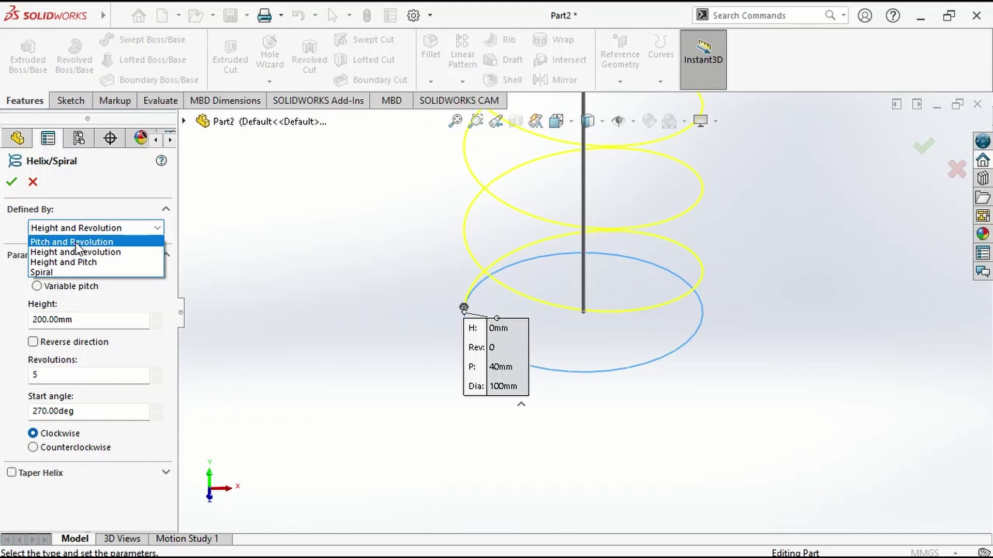
left_click(68, 253)
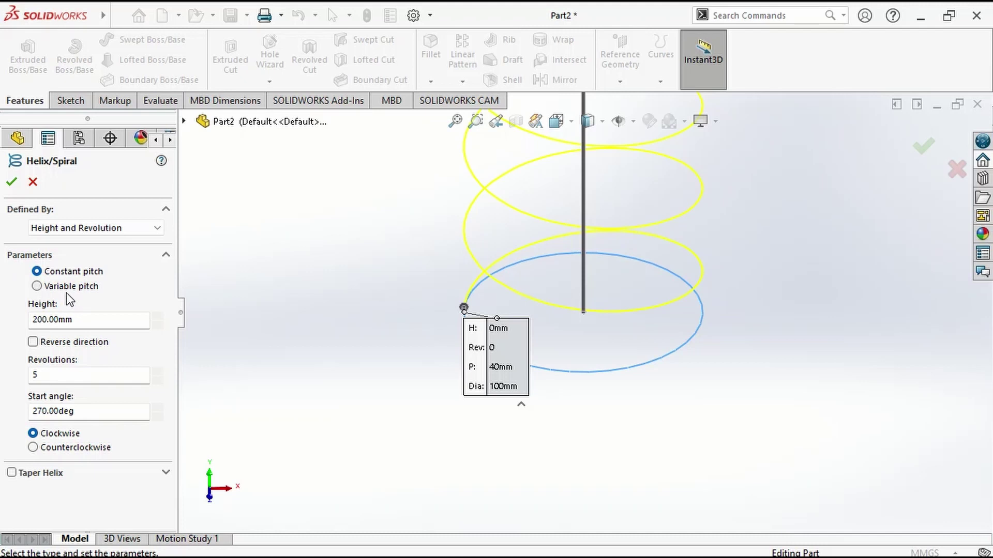
key("f")
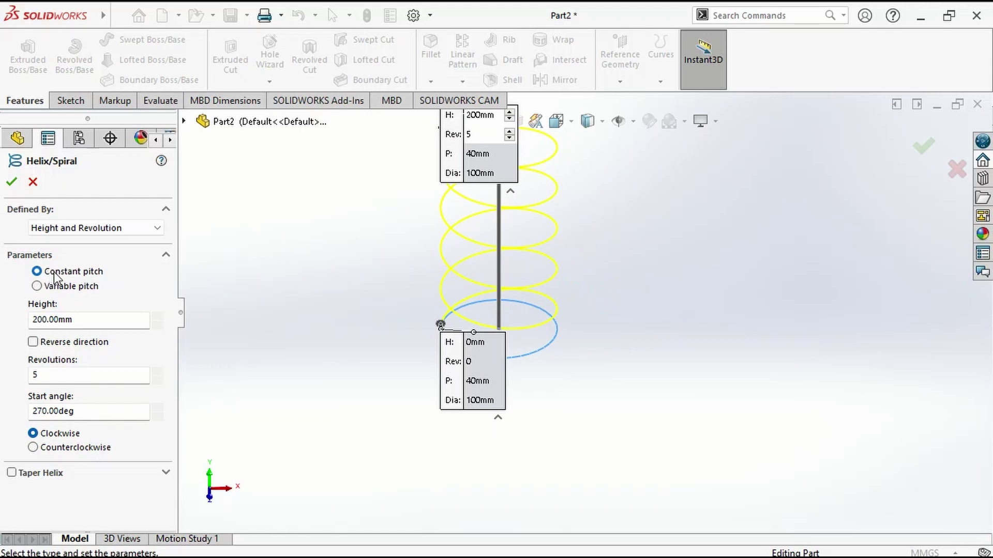
left_click(57, 323)
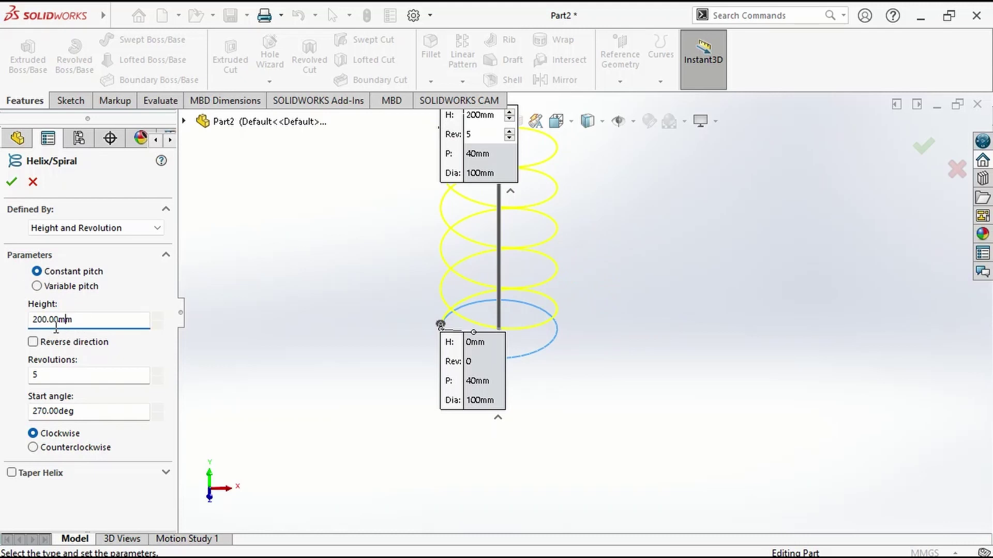
- Set the helix Height to 300 mm and Revolutions to 7
double_click(42, 321)
scroll(443, 294, "up", 3)
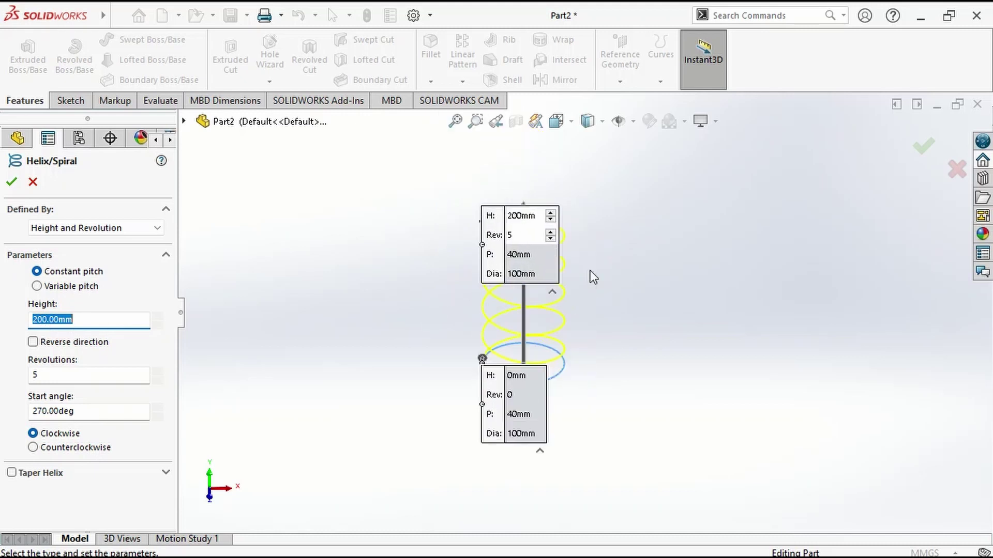
type("300")
key("Return")
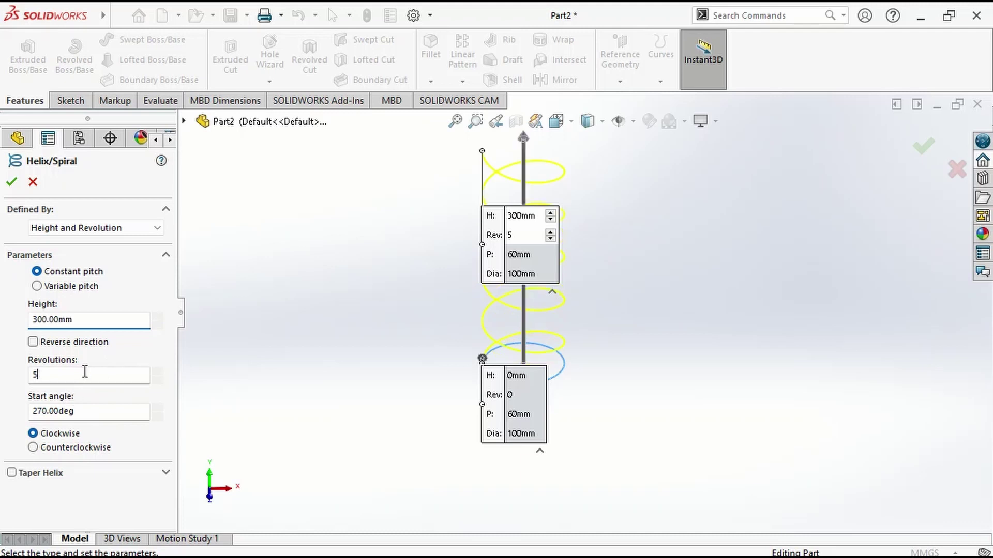
left_click(84, 374)
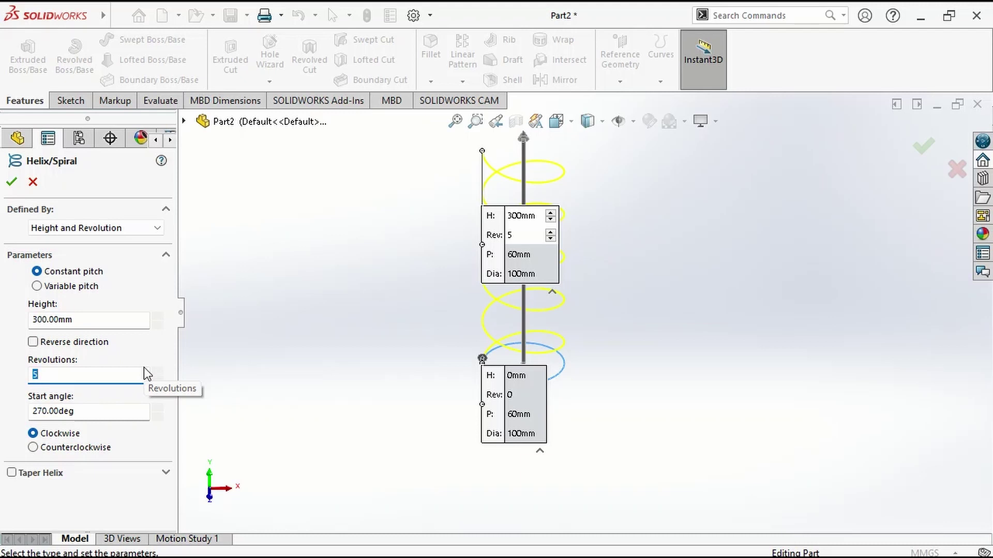
type("7")
scroll(556, 299, "down", 2)
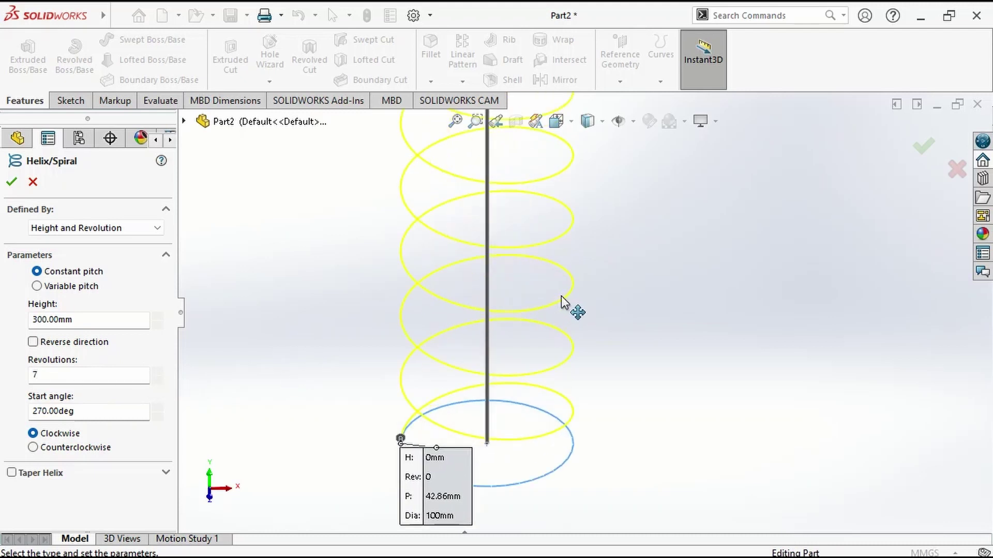
scroll(527, 238, "up", 4)
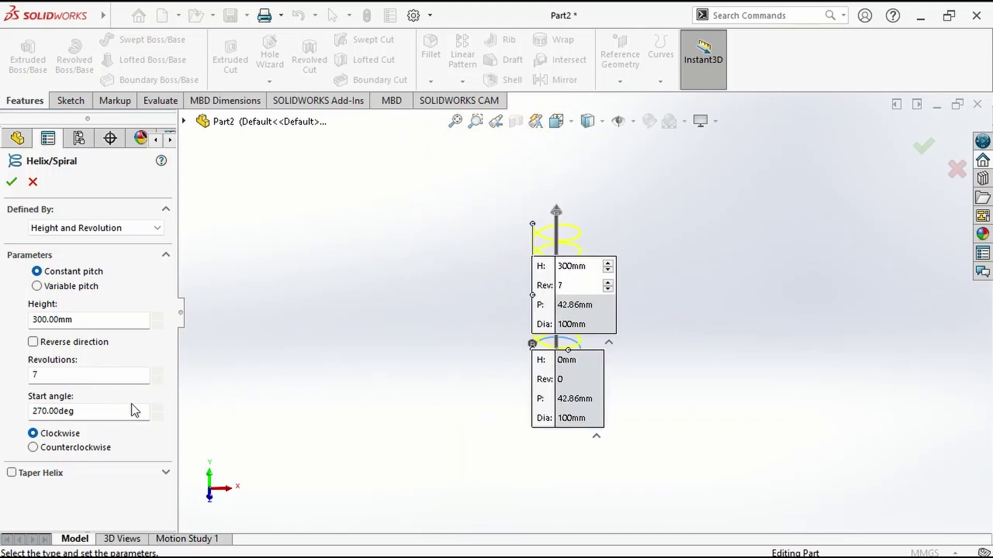
left_click(83, 411)
- Try counterclockwise winding, then keep the 270° start helix clockwise
scroll(804, 419, "down", 4)
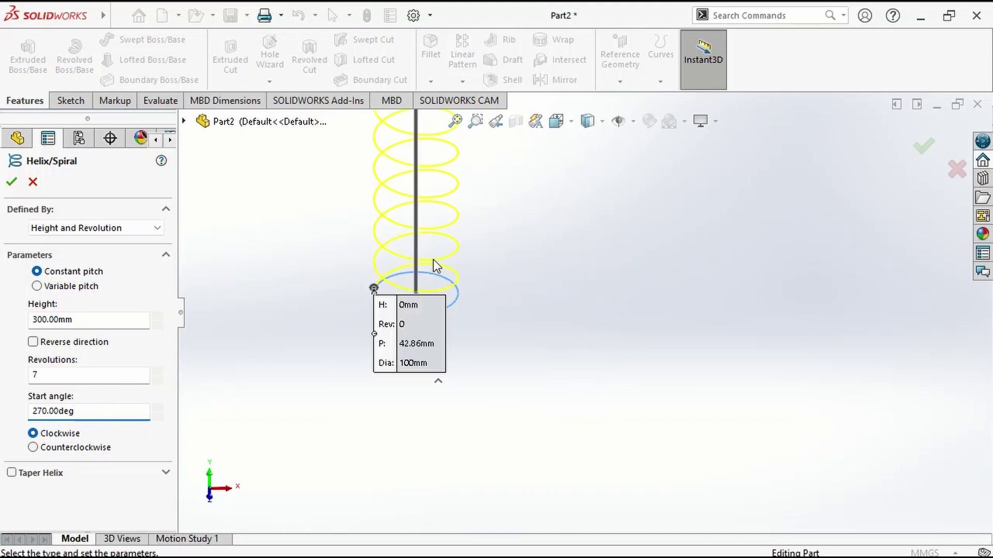
scroll(380, 272, "down", 3)
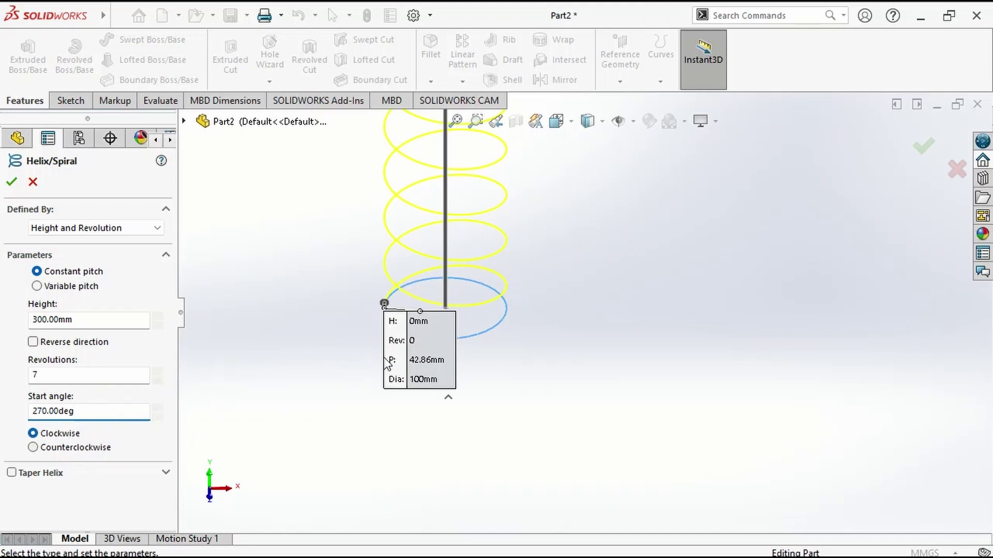
scroll(461, 324, "up", 2)
scroll(475, 351, "down", 2)
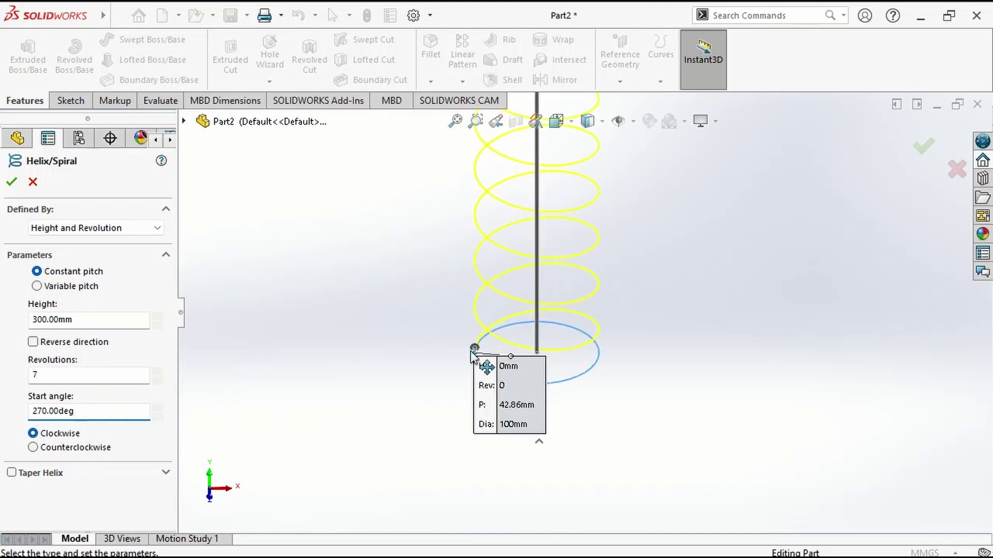
left_click(44, 448)
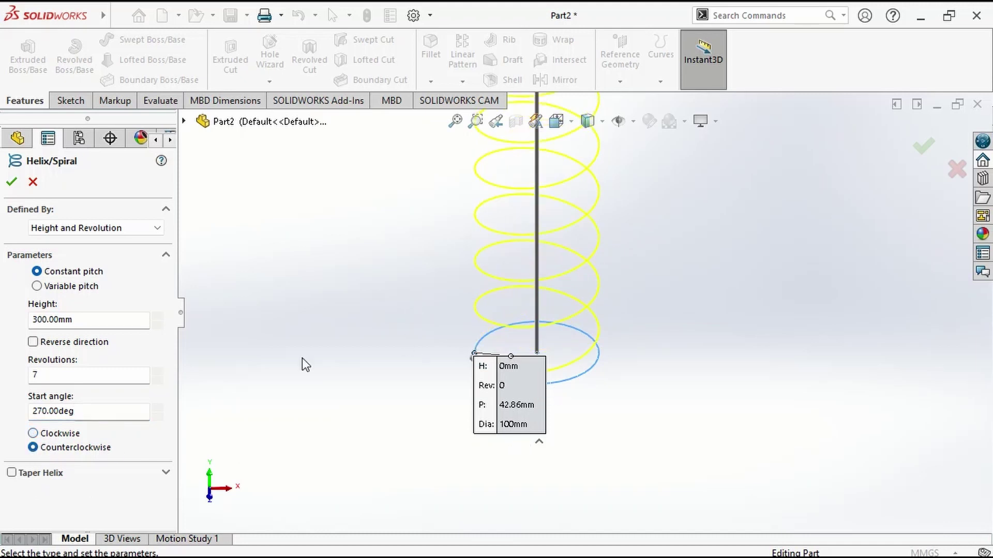
left_click(44, 434)
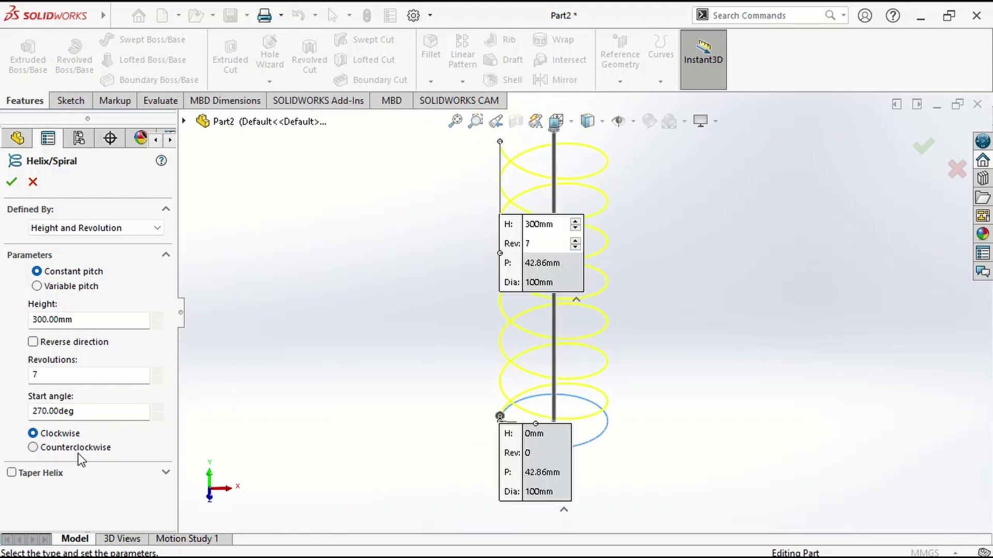
- Try a 10° outward taper on the helix, then remove the taper
left_click(23, 473)
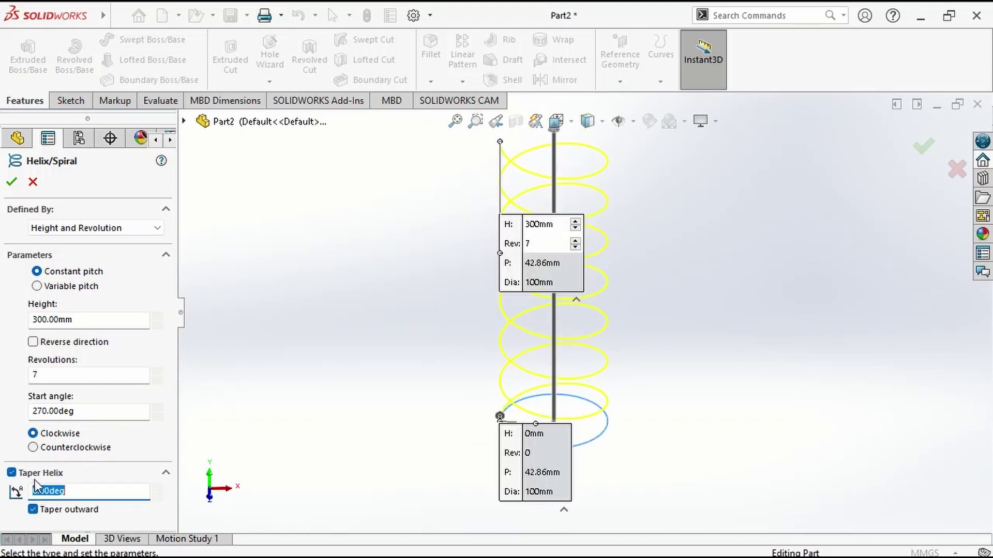
type("10")
left_click(289, 372)
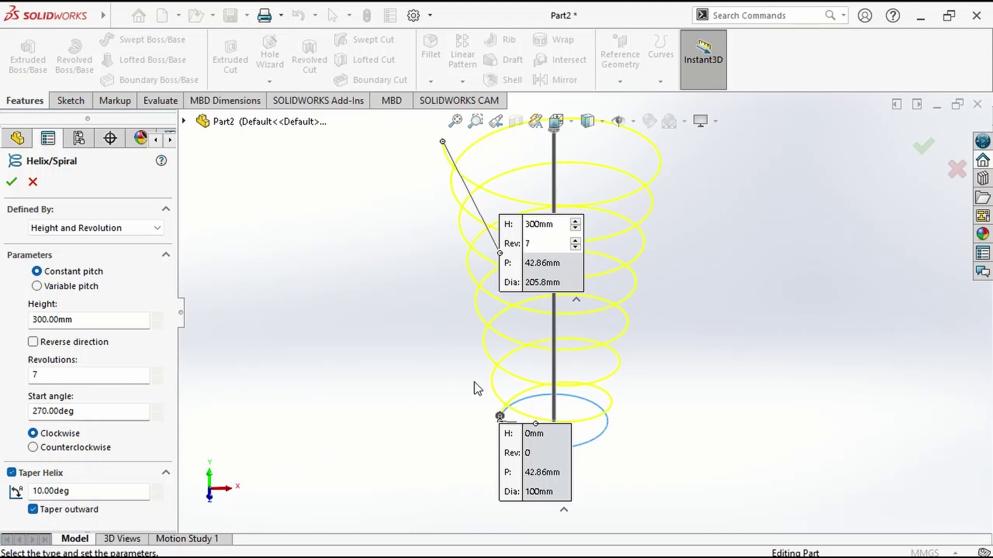
scroll(626, 328, "down", 2)
scroll(612, 308, "up", 4)
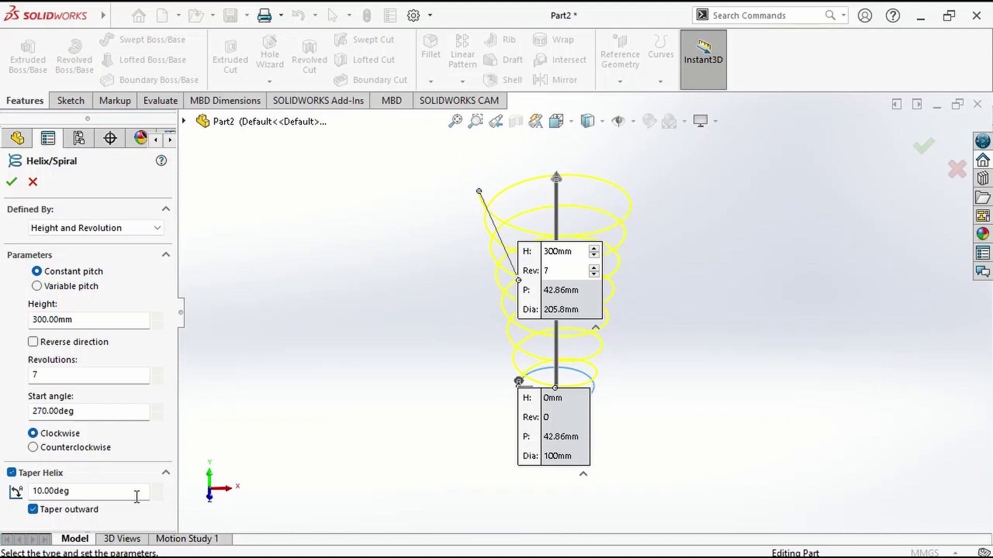
left_click(33, 510)
left_click(33, 510)
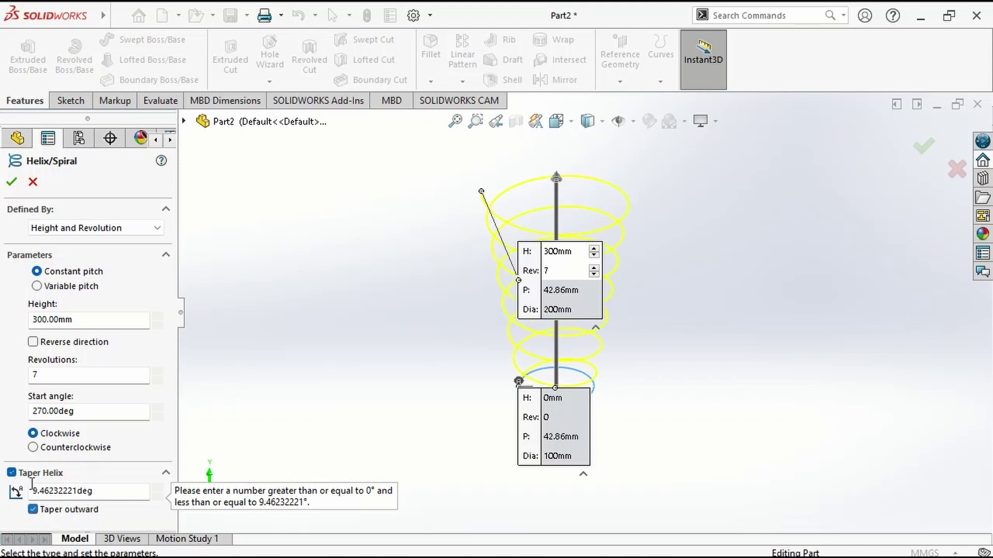
left_click(12, 472)
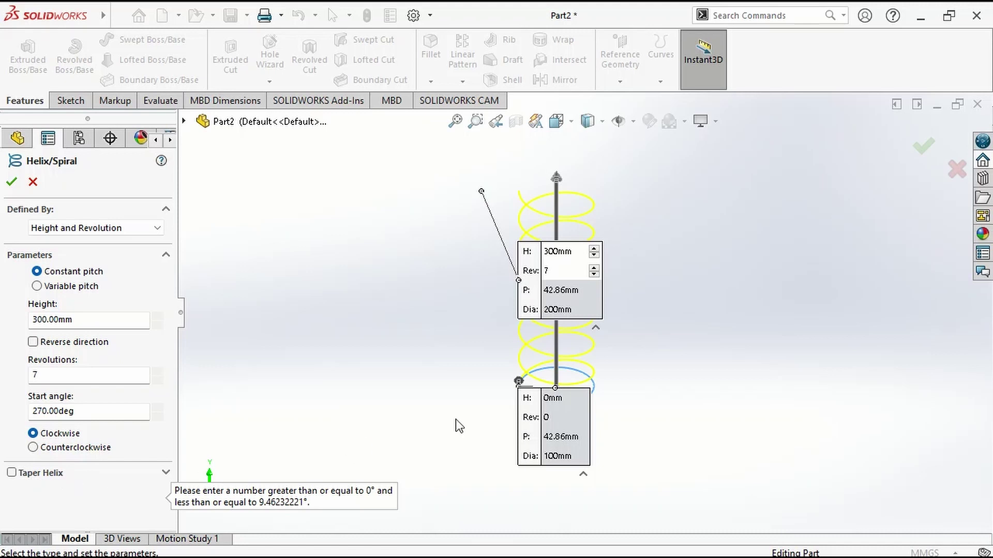
scroll(587, 328, "down", 4)
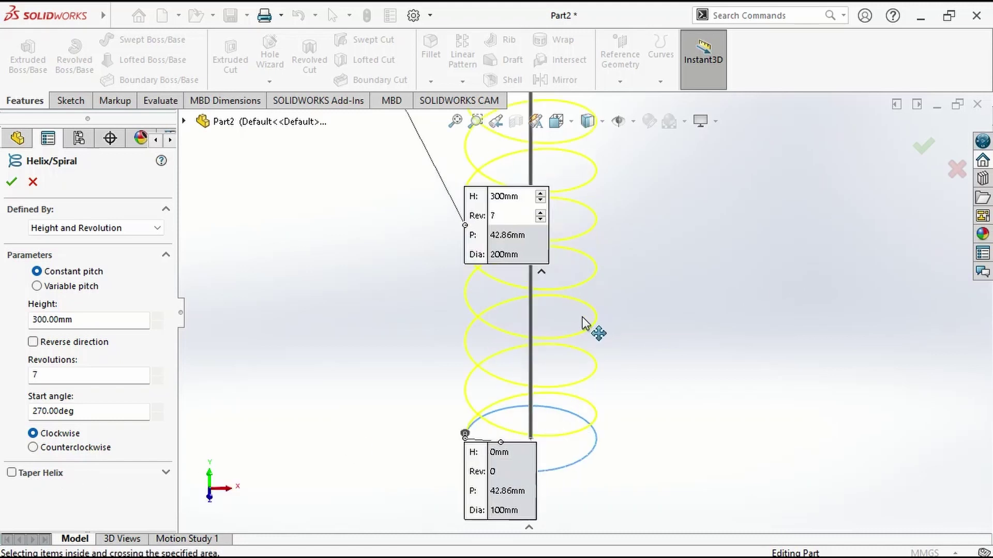
- Accept the straight helix as Helix/Spiral1 and fit it into view
left_click(925, 149)
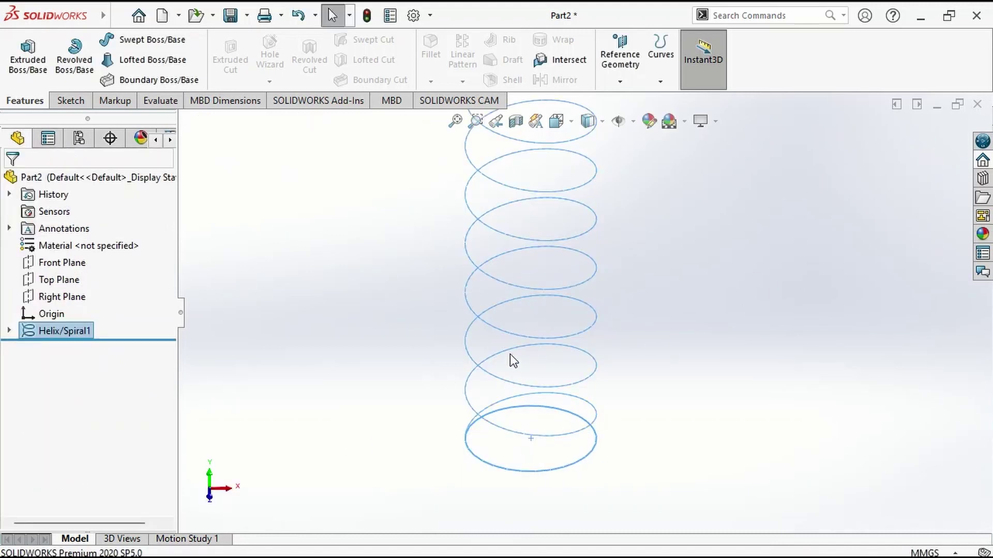
left_click(520, 337)
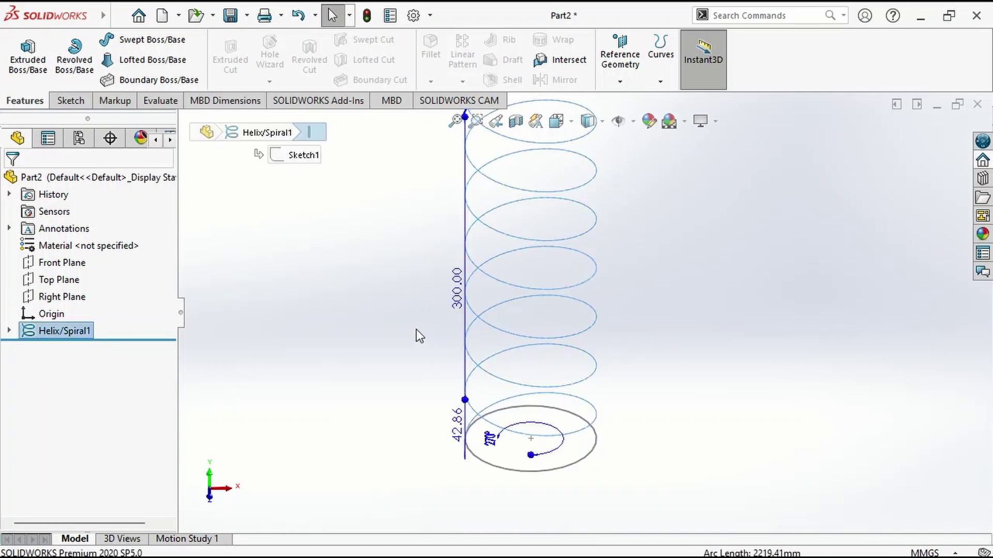
key("Escape")
key("f")
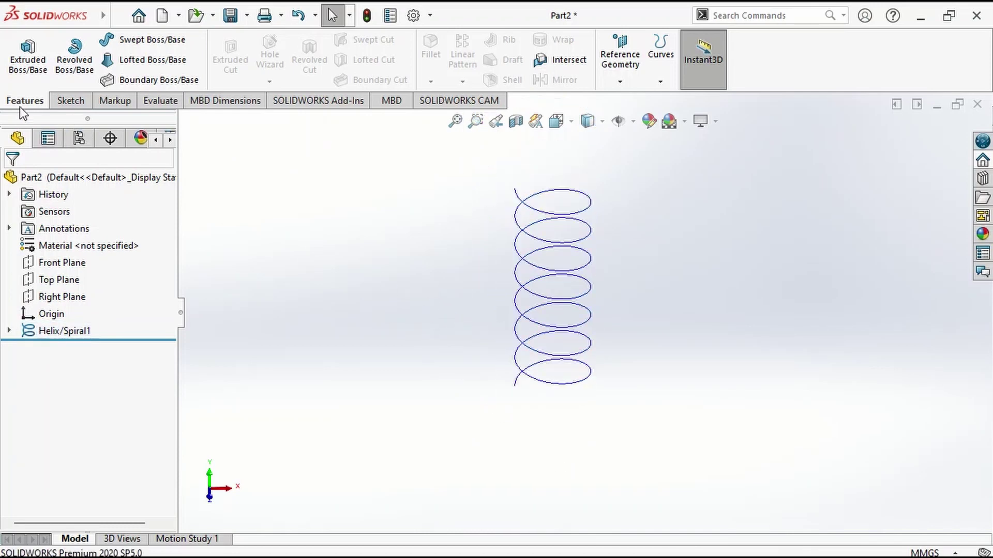
left_click(160, 41)
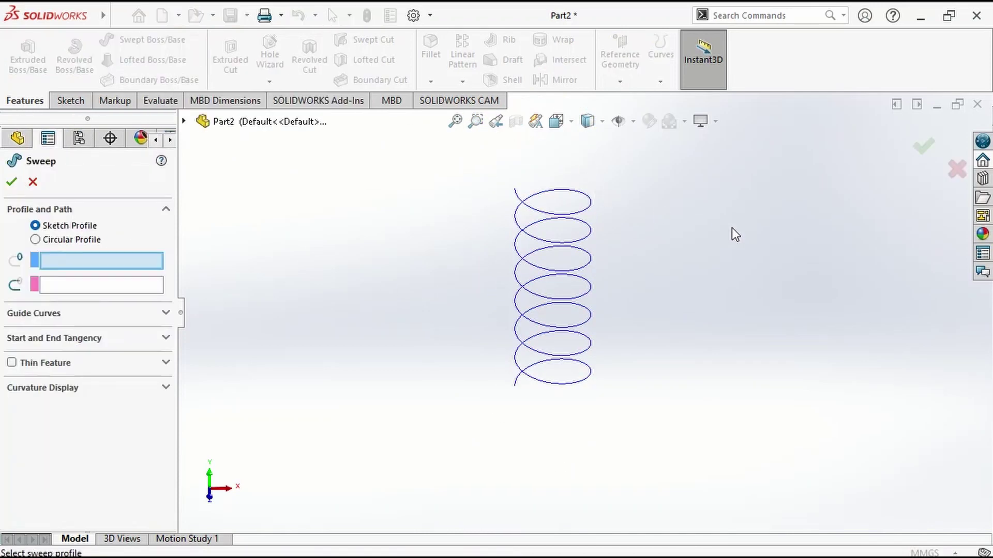
- Use a circular profile with Helix/Spiral1 as the sweep path
left_click(55, 241)
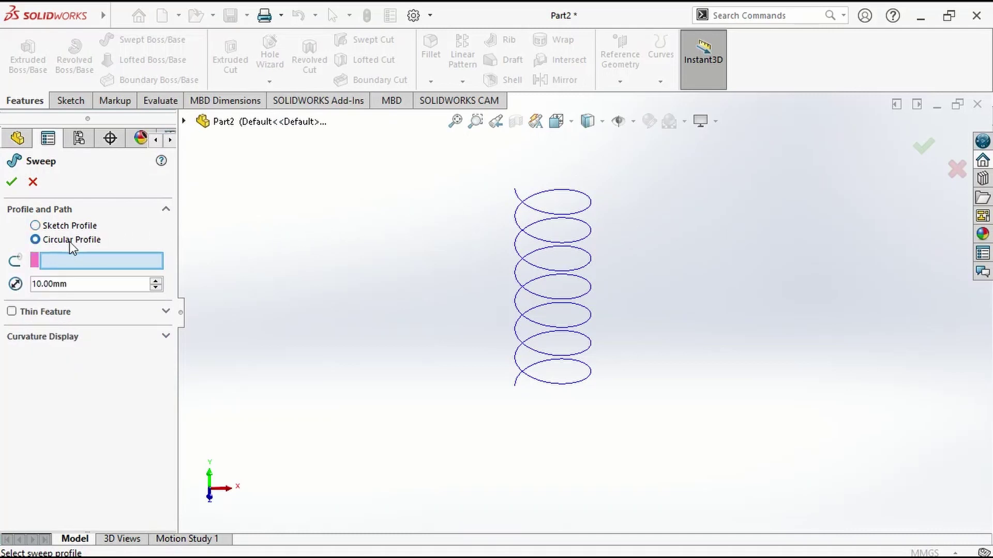
left_click(543, 249)
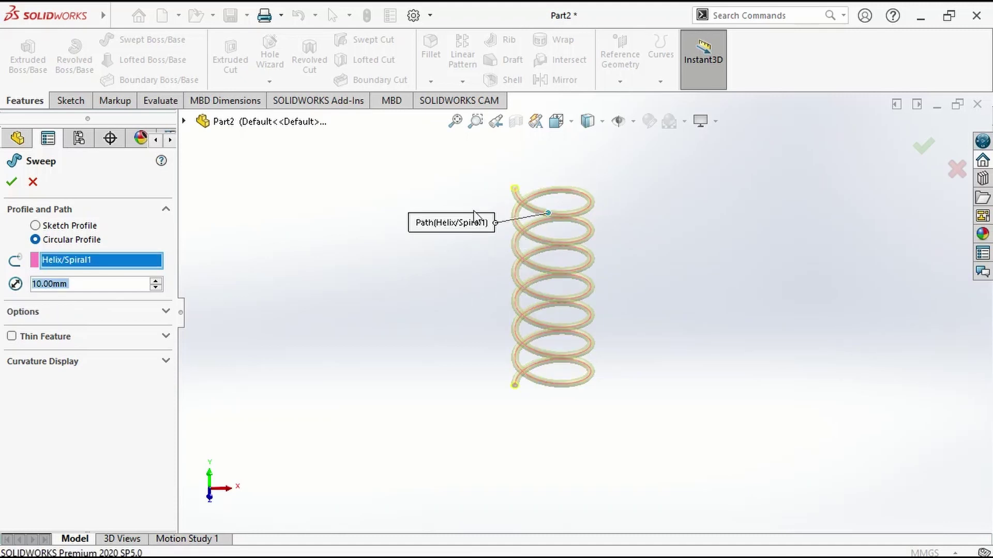
scroll(579, 244, "down", 3)
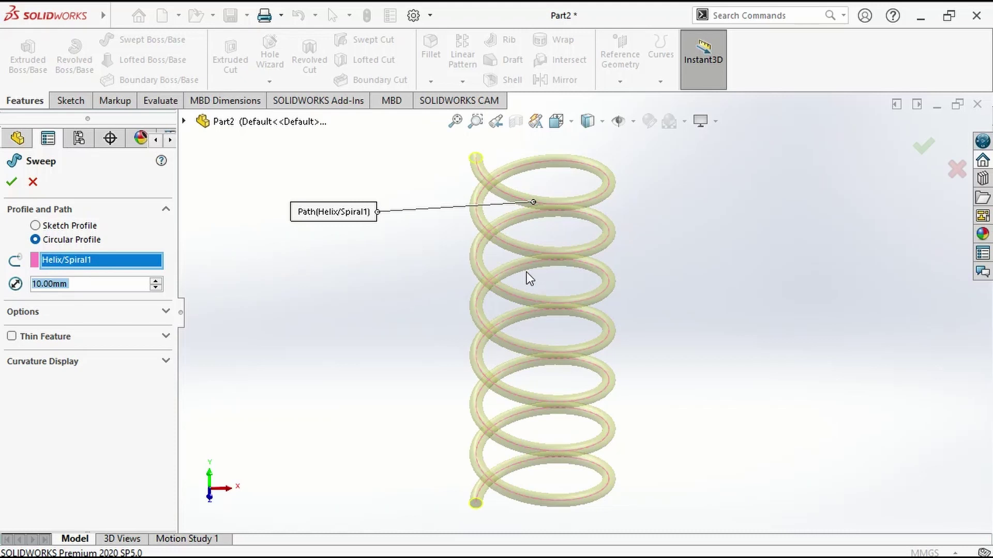
- Try 20 mm and 15 mm profile diameters, settle on 10 mm, and create Sweep1
type("20")
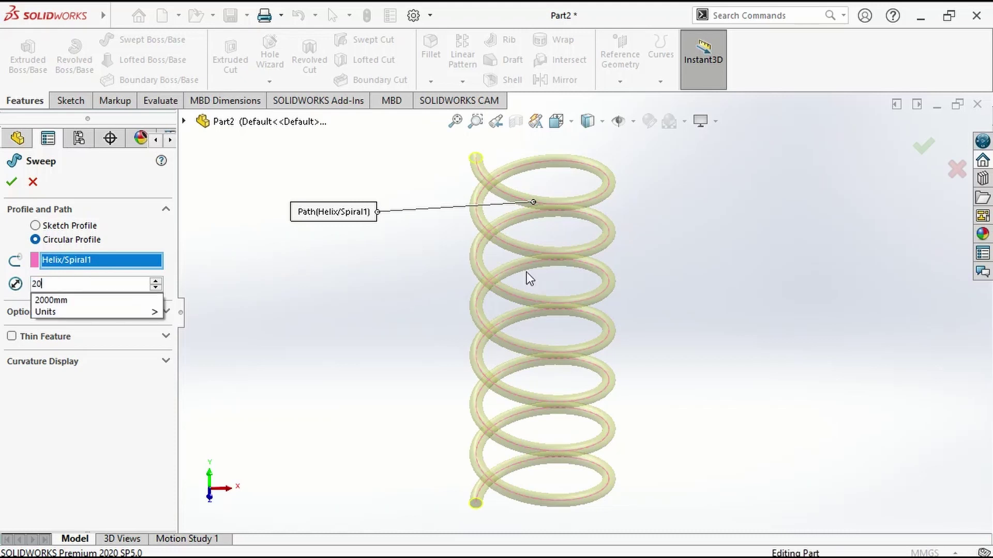
key("Return")
scroll(685, 255, "down", 2)
scroll(480, 257, "up", 3)
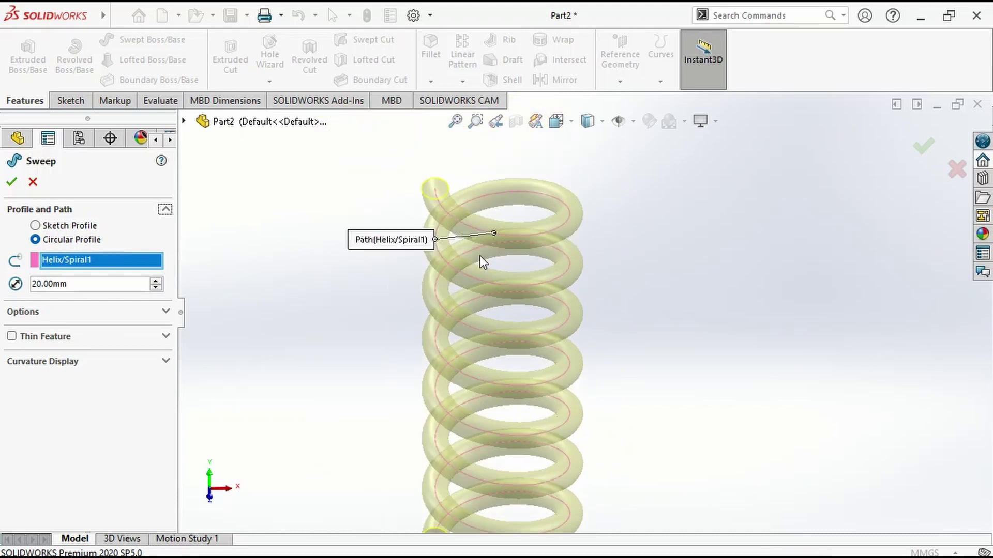
double_click(38, 282)
type("15")
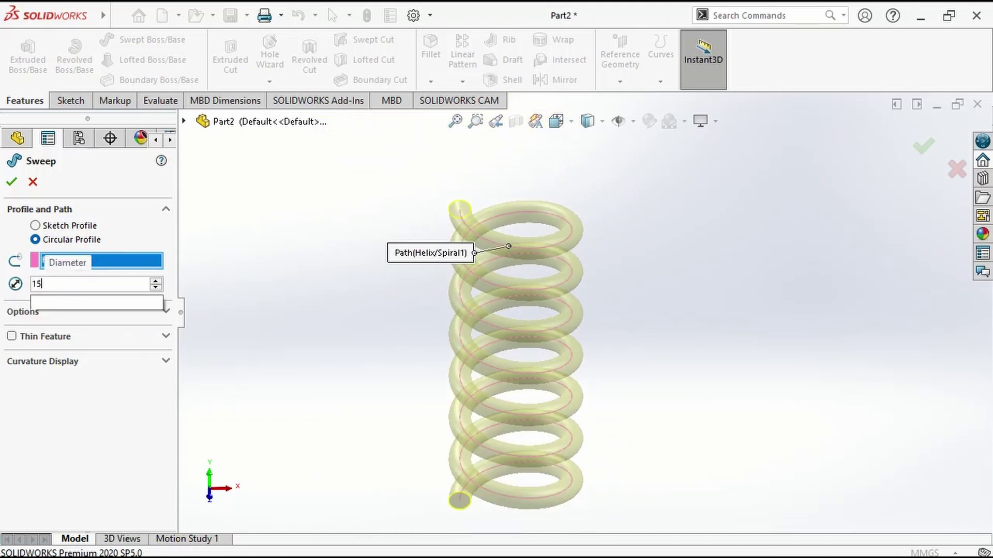
key("Return")
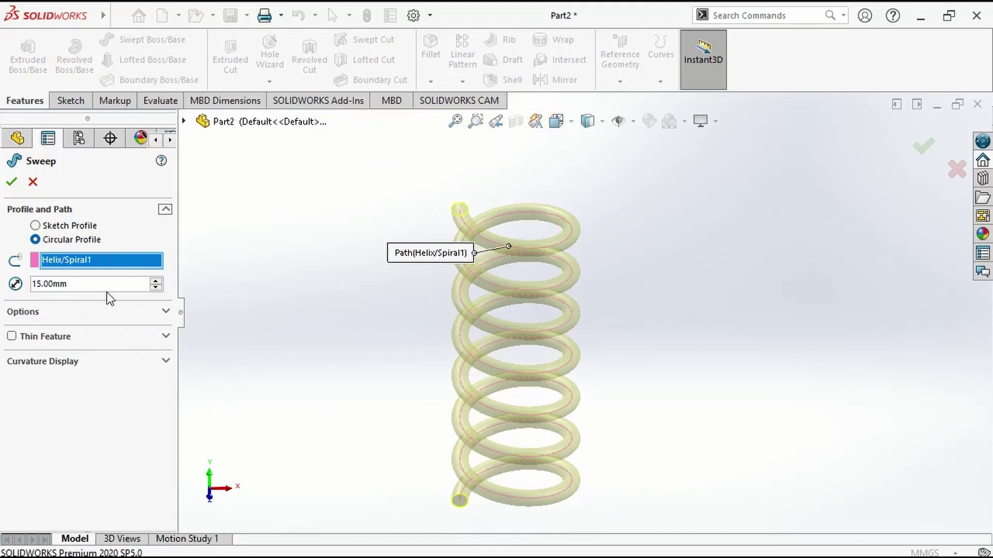
double_click(88, 280)
type("10")
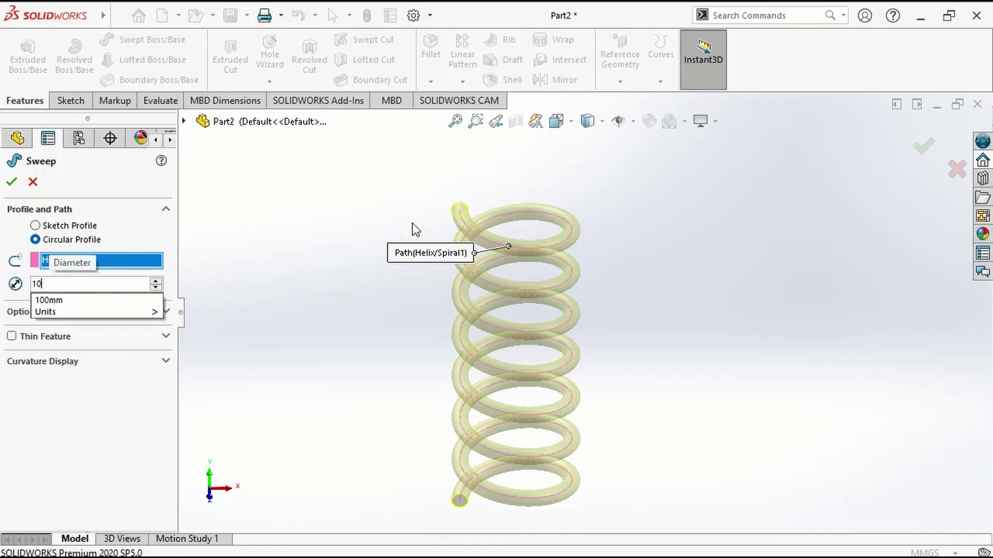
key("Return")
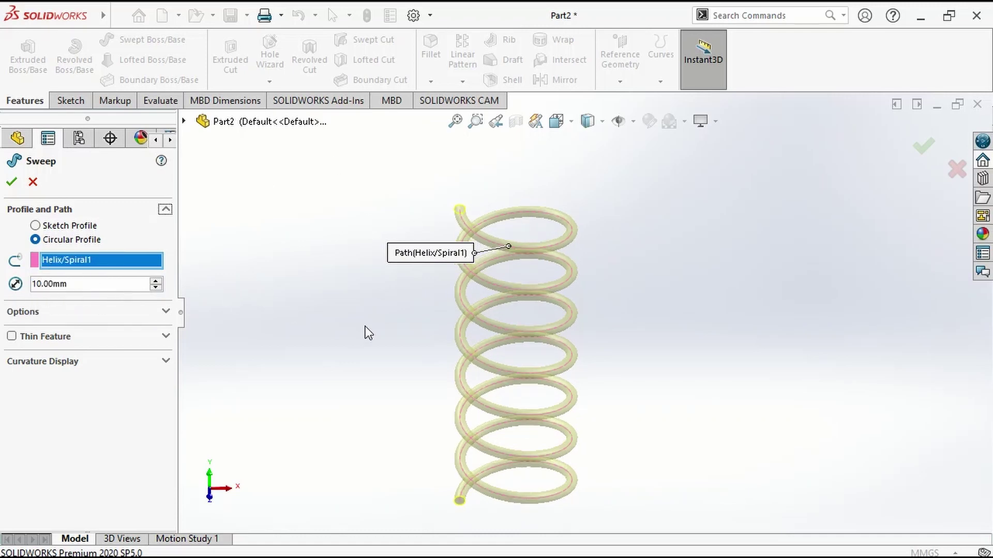
left_click(11, 182)
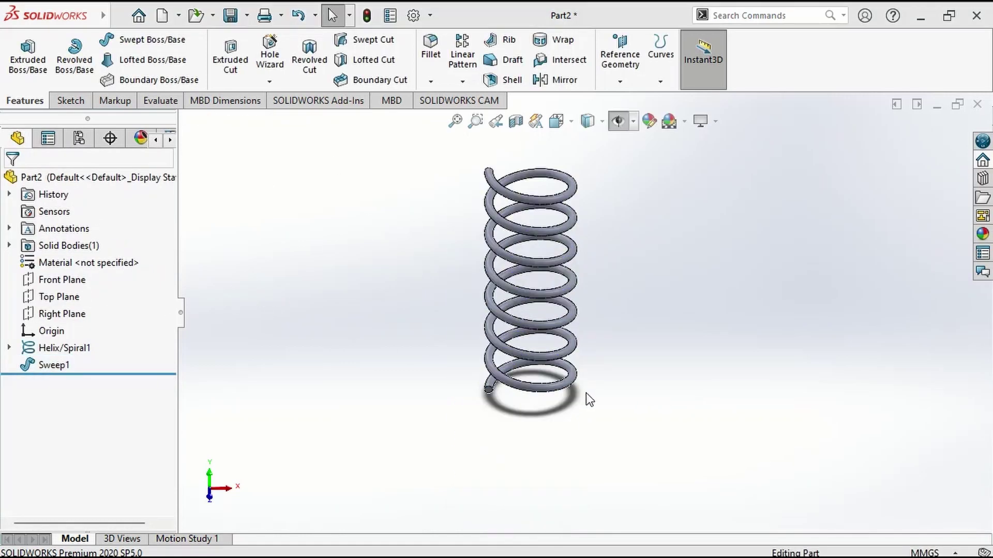